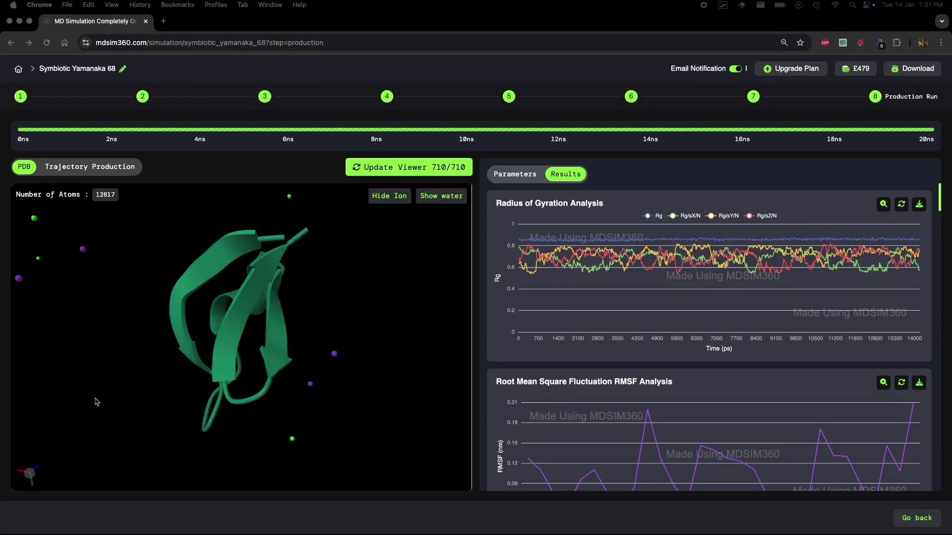
Step: Reveal the solvent water around the protein and rotate the solvated water box
drag(334, 393, 331, 417)
scroll(331, 417, down, 5)
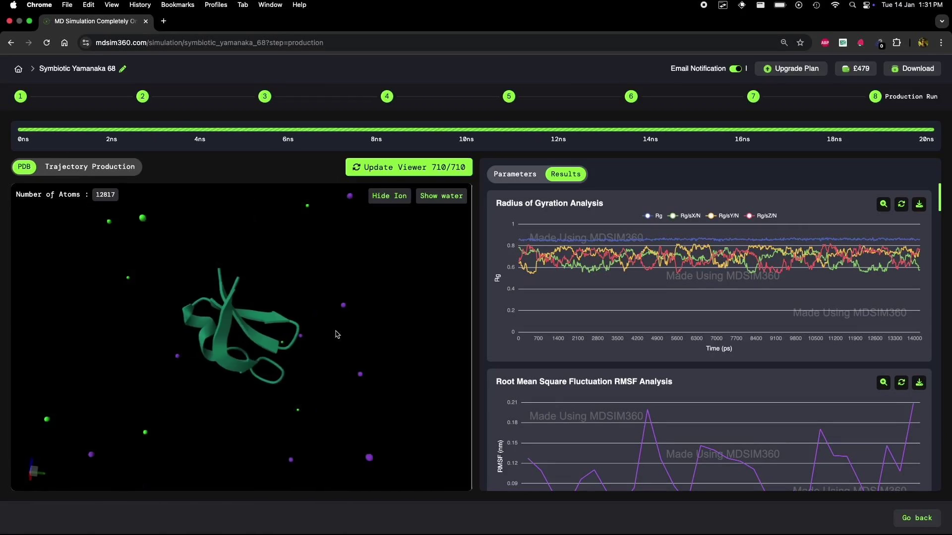
click(455, 199)
scroll(328, 360, down, 10)
drag(327, 361, 261, 415)
Step: Hide the water again and show Trajectory Production frames, starting at model 1 of 710
scroll(261, 414, up, 10)
click(443, 201)
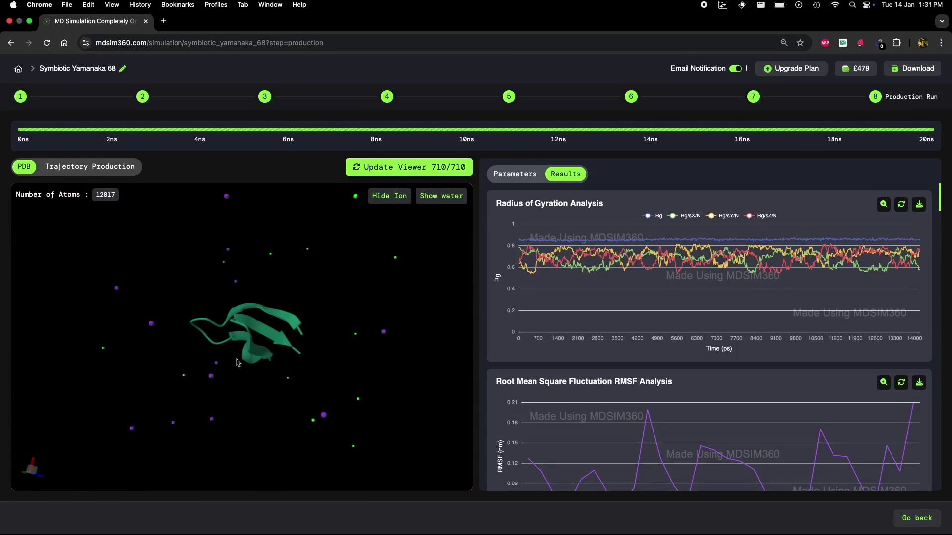
click(118, 169)
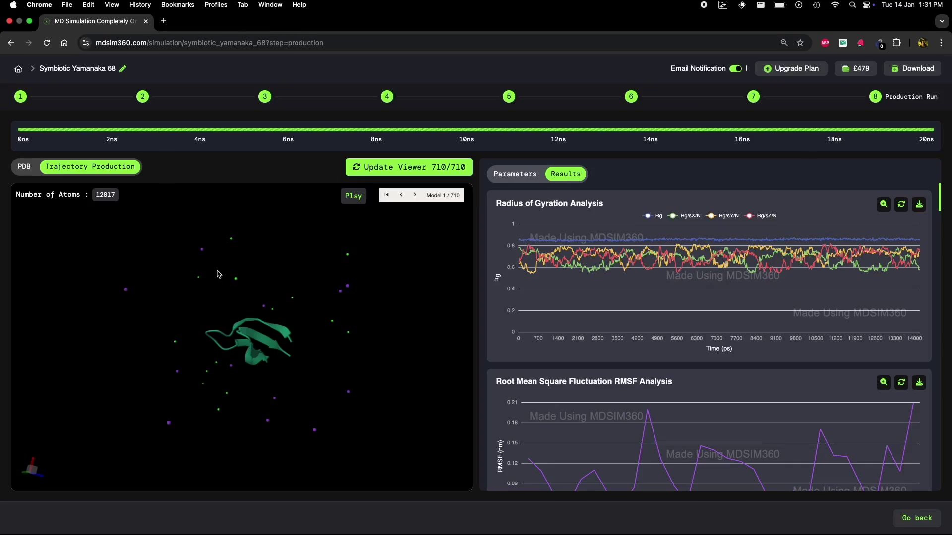
Step: Play the production trajectory to model 710/710 and rotate the final-frame protein
scroll(219, 275, up, 3)
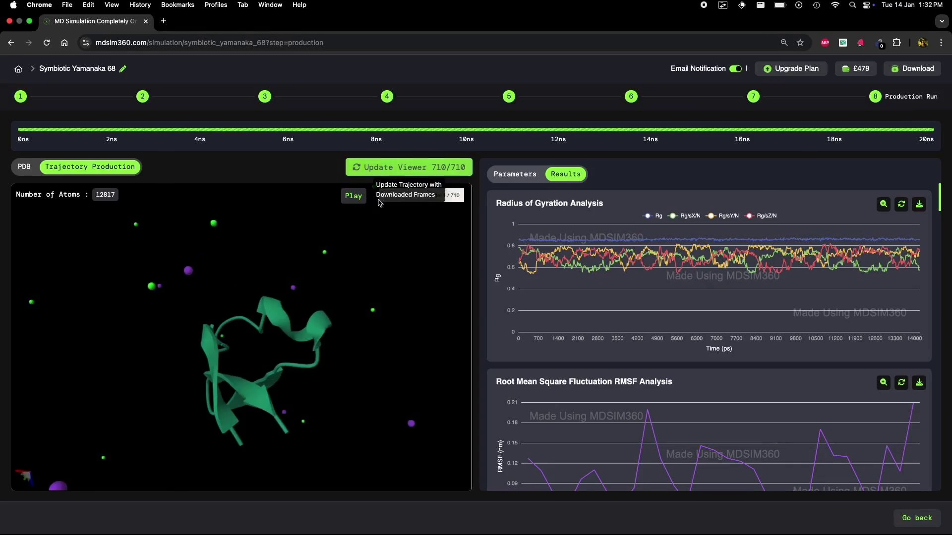
click(354, 195)
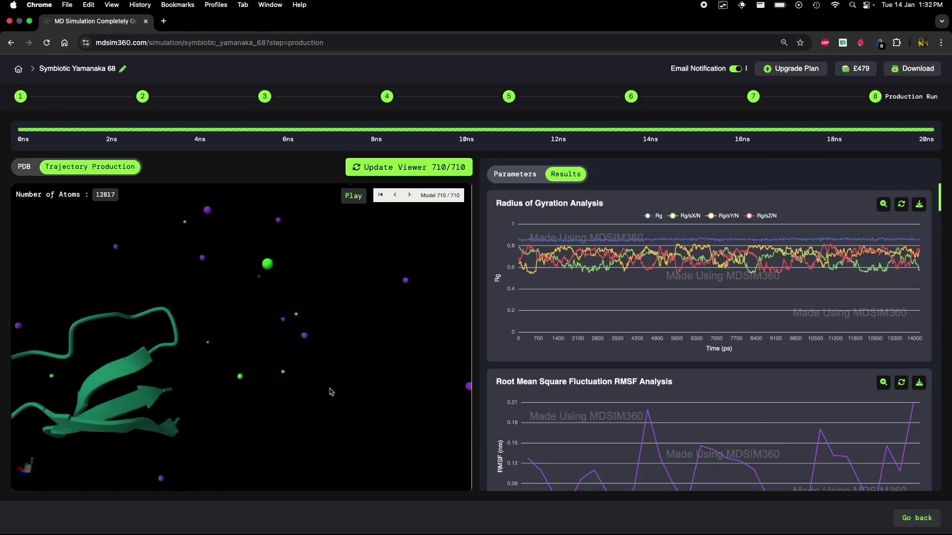
drag(326, 392, 308, 348)
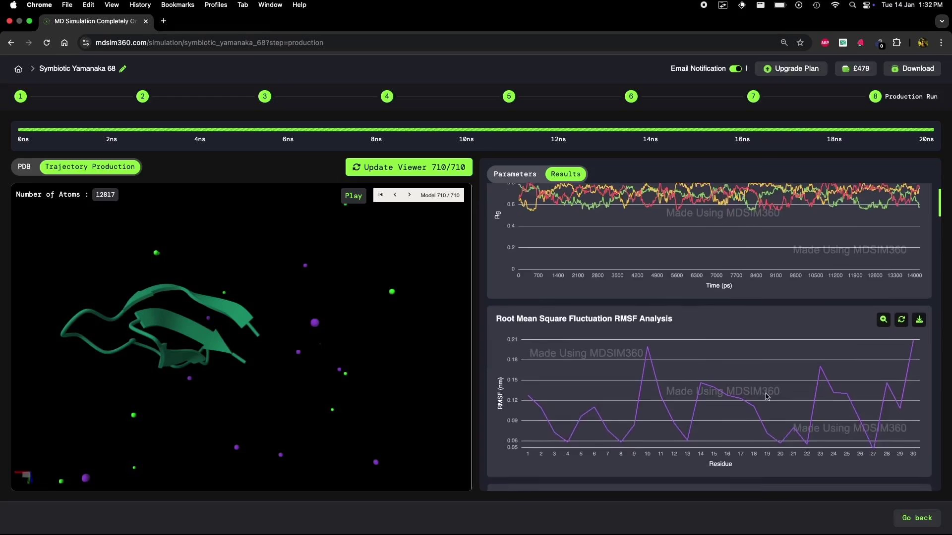
Step: Scroll Results until the per-residue RMSF chart for residues 1–30 is fully visible
scroll(596, 217, up, 3)
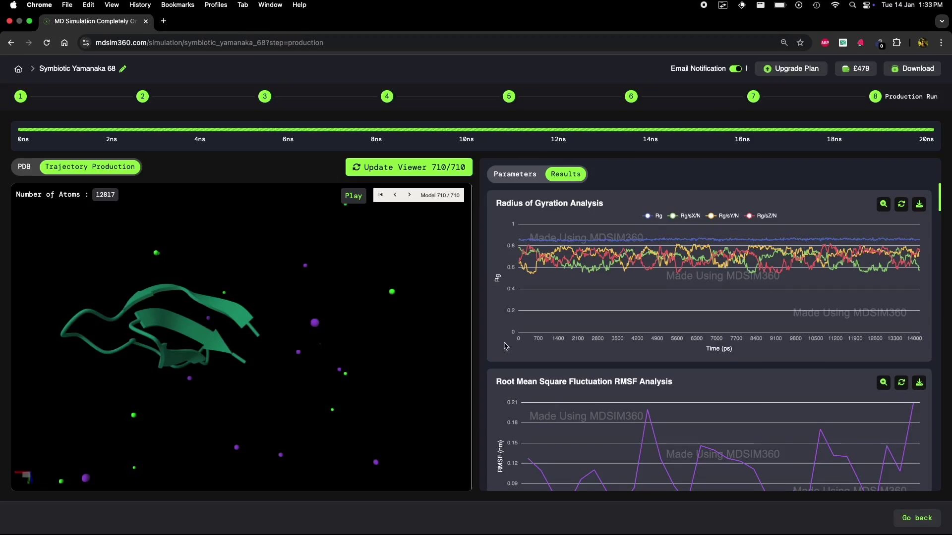
scroll(505, 346, down, 1)
scroll(536, 335, up, 1)
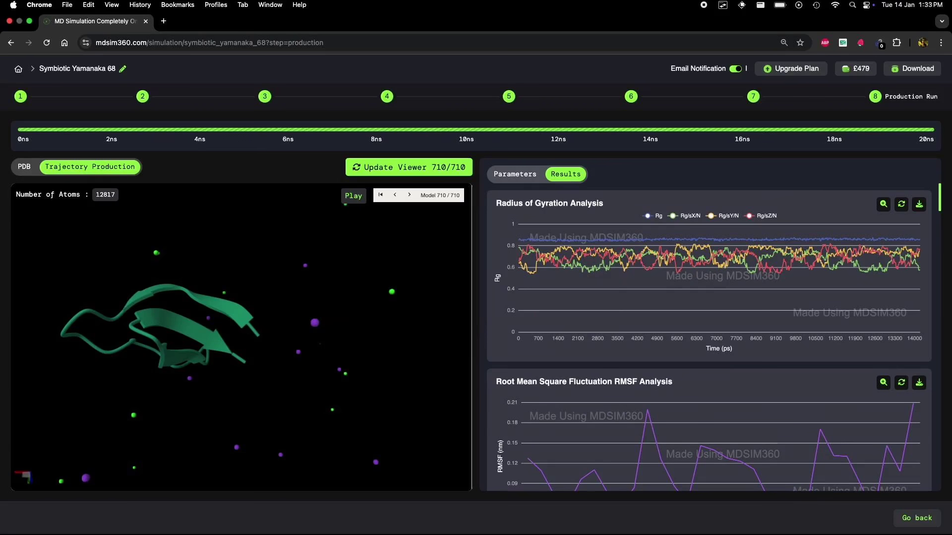
scroll(801, 409, down, 4)
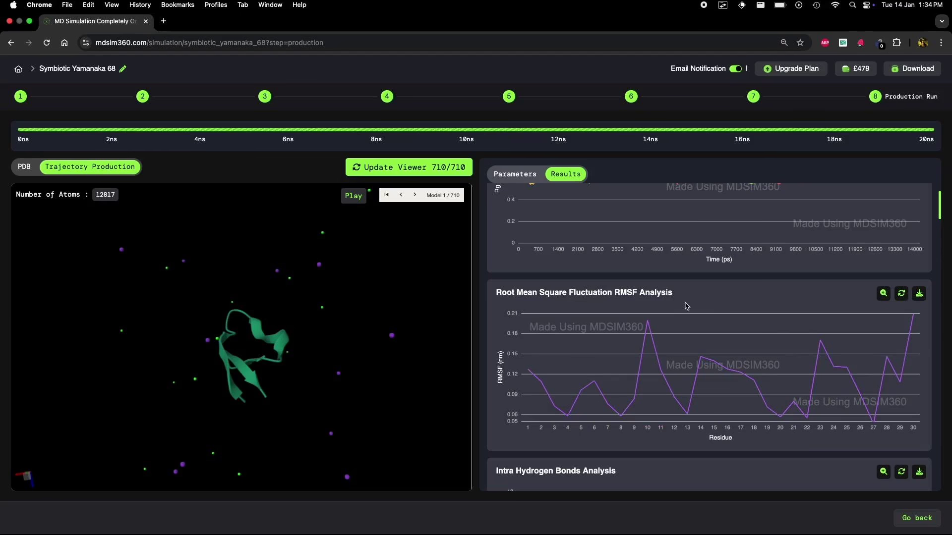
scroll(328, 330, up, 5)
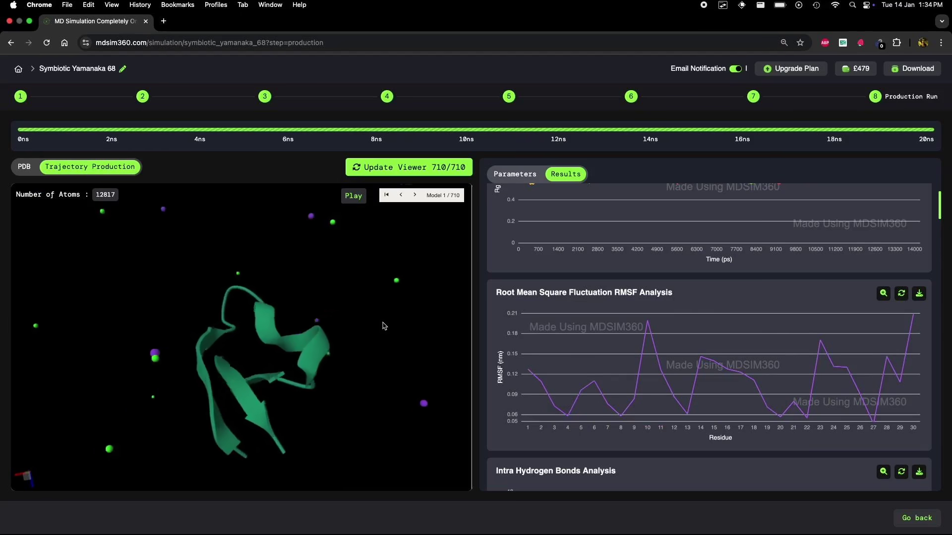
drag(381, 328, 376, 332)
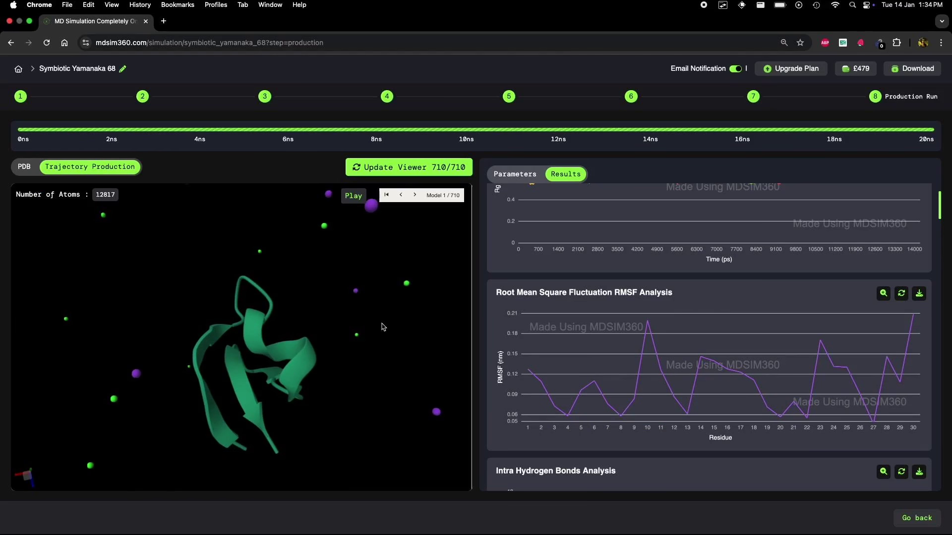
scroll(331, 344, down, 5)
mouse_move(331, 344)
mouse_down()
mouse_move(351, 355)
mouse_move(331, 328)
mouse_up()
scroll(331, 328, up, 3)
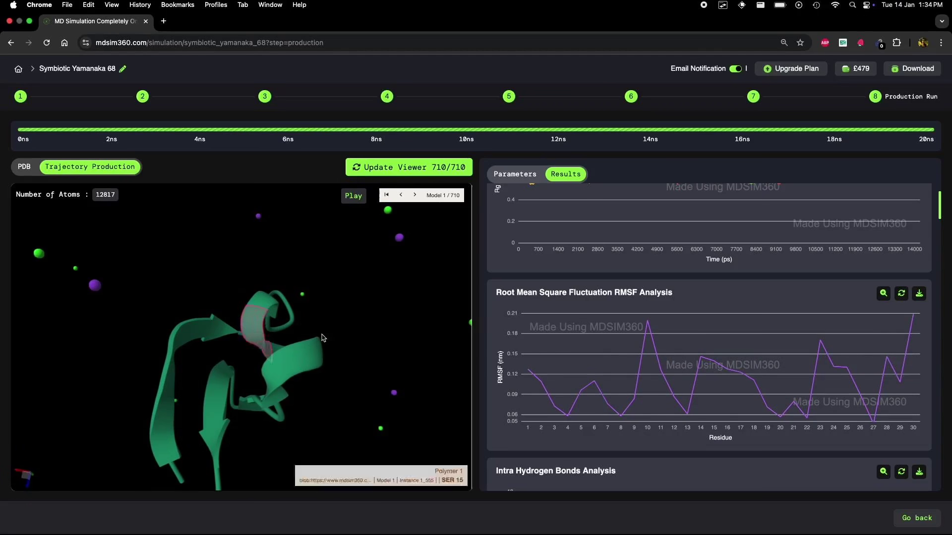
mouse_move(533, 375)
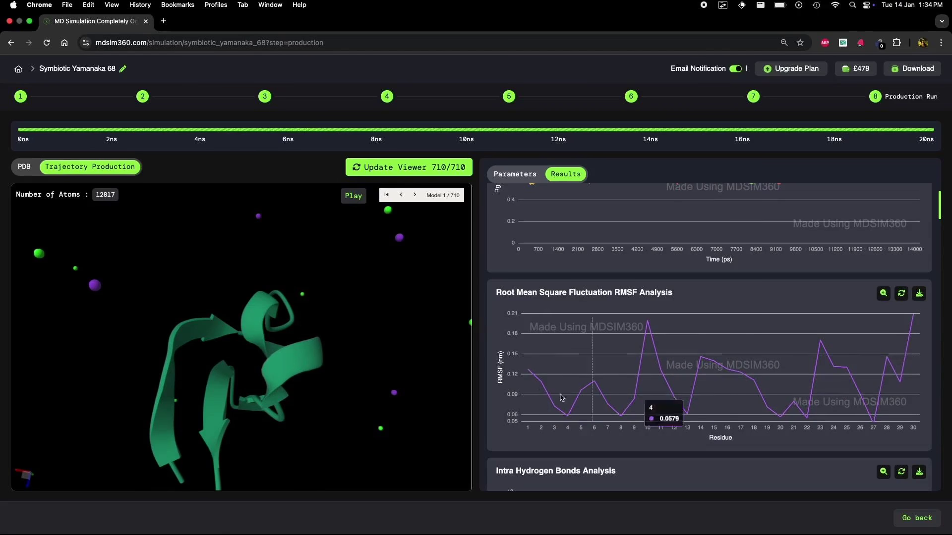
scroll(862, 329, down, 5)
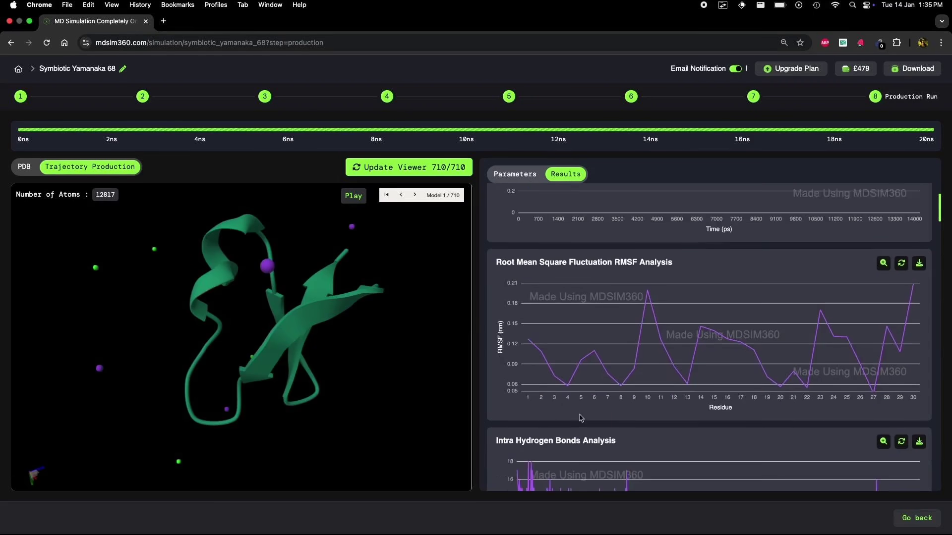
Step: Scroll Results down to the Intra Hydrogen Bonds chart, mostly around 10–12 bonds
scroll(580, 418, down, 1)
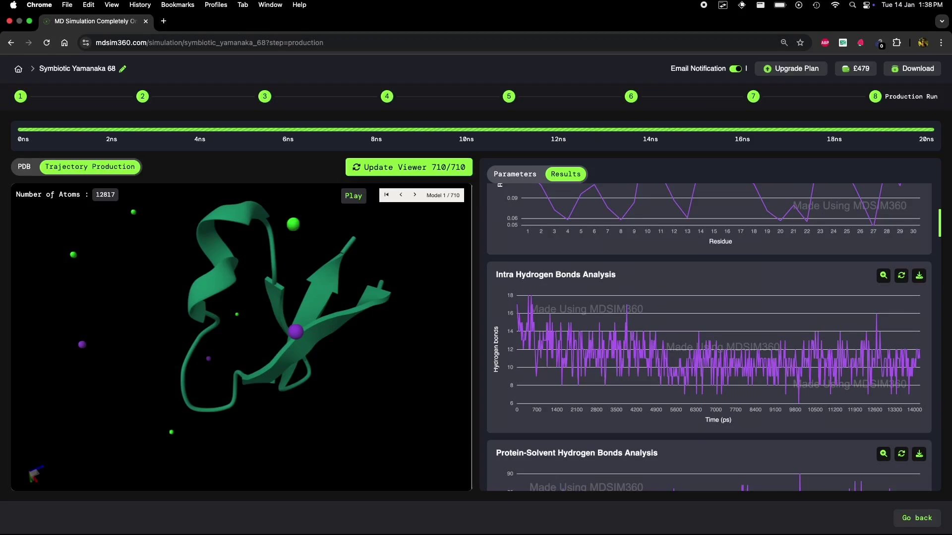
Step: Scroll Results past Protein-Solvent Hydrogen Bonds and return the viewer to the static PDB structure
scroll(912, 285, down, 3)
scroll(843, 313, down, 3)
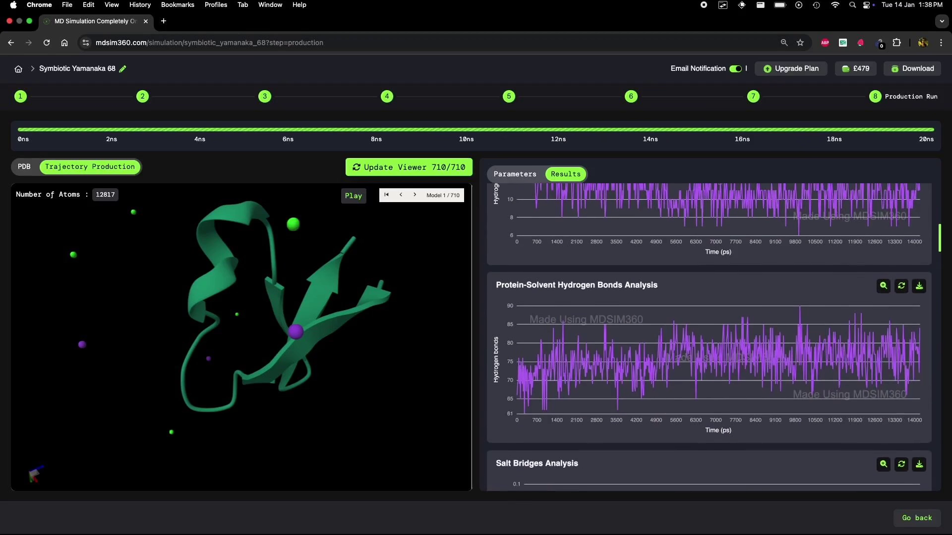
click(24, 167)
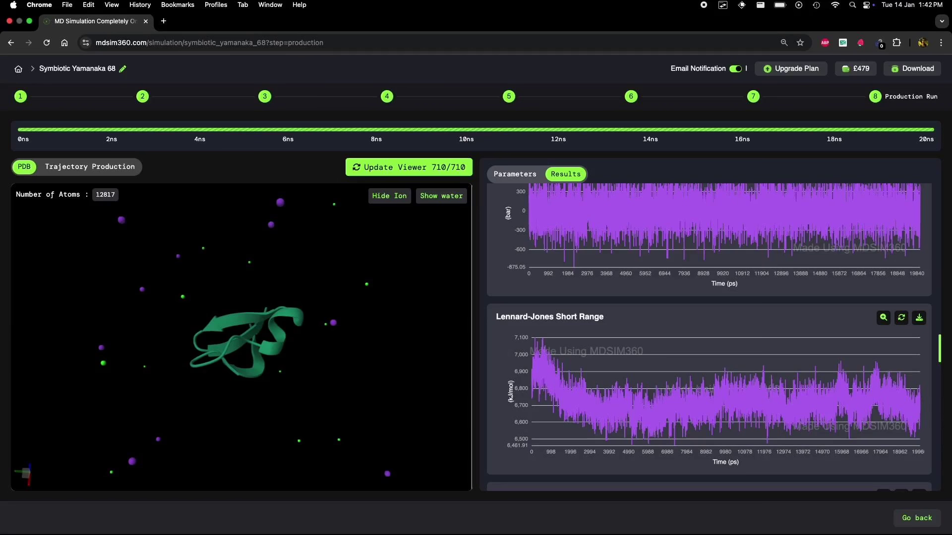
Step: Scroll Results down to the SASA chart, ranging about 24.2–28.3 over 0–14000 ps
scroll(493, 296, down, 2)
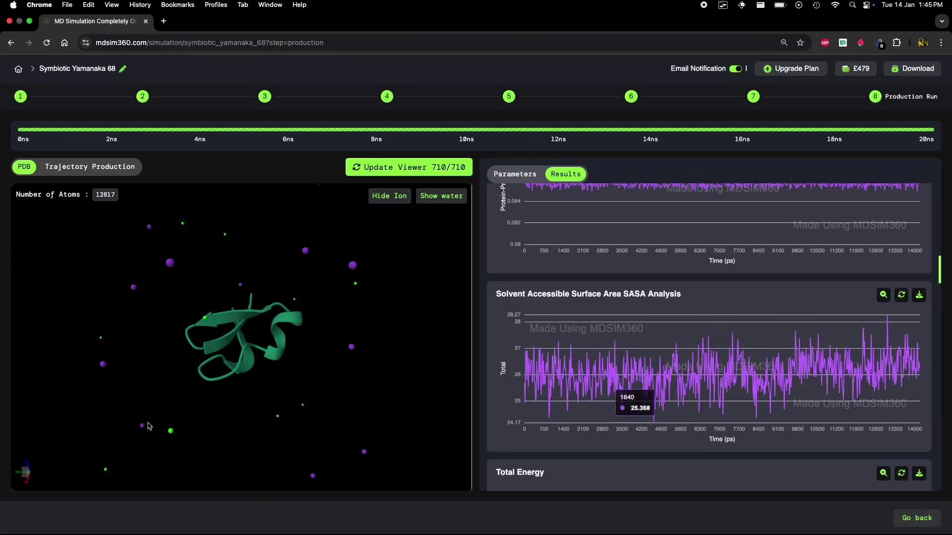
Step: Rotate the PDB structure and ions to new orientations for inspection
drag(300, 382, 307, 411)
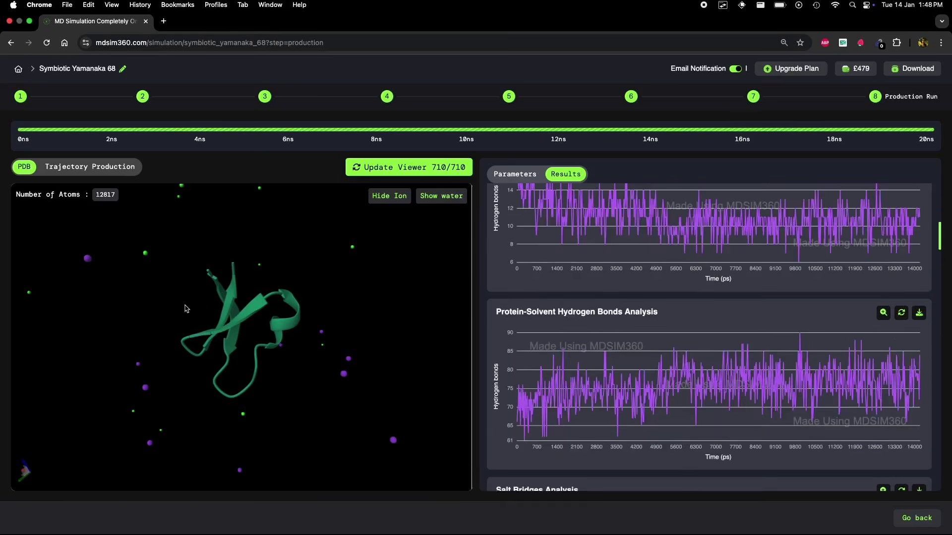
drag(268, 327, 265, 224)
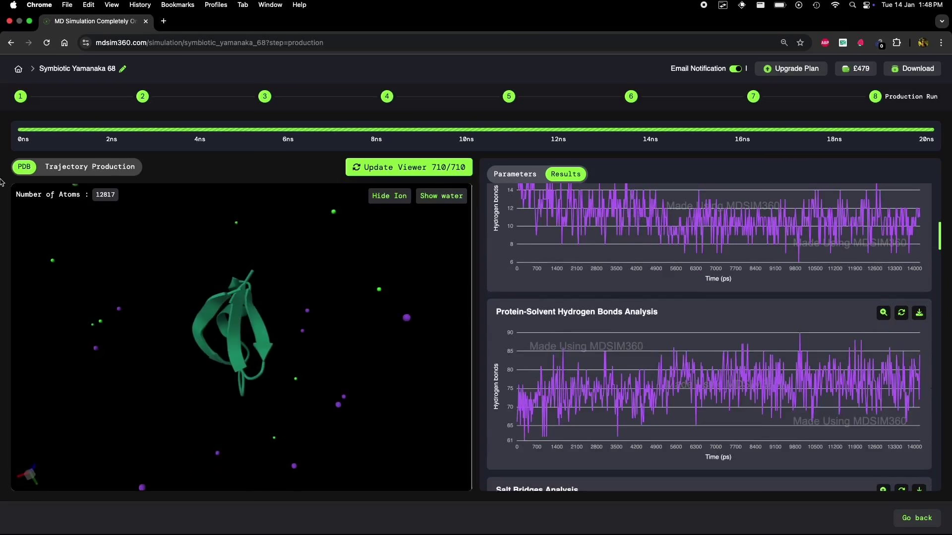
Step: Switch to Trajectory Production frames, then zoom and rotate the protein and ions
click(105, 169)
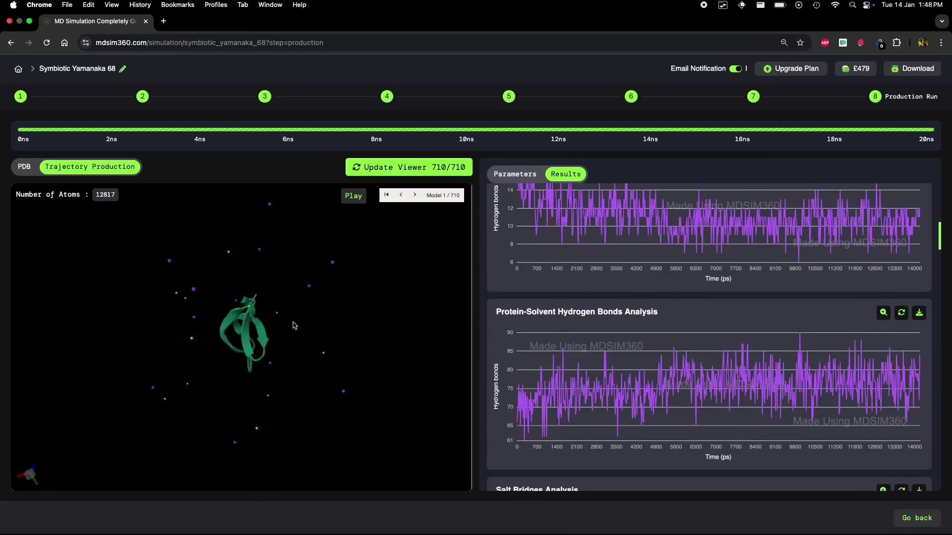
drag(298, 385, 283, 401)
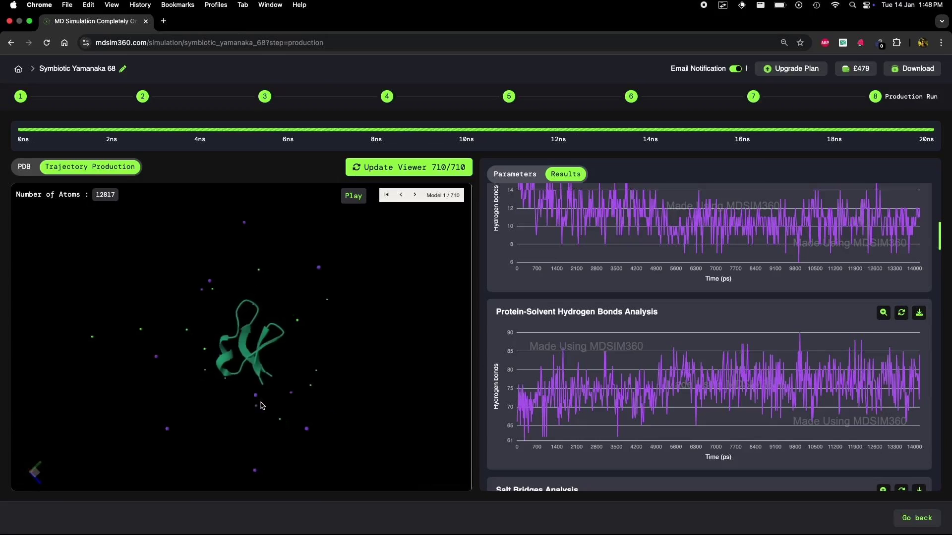
scroll(260, 404, up, 5)
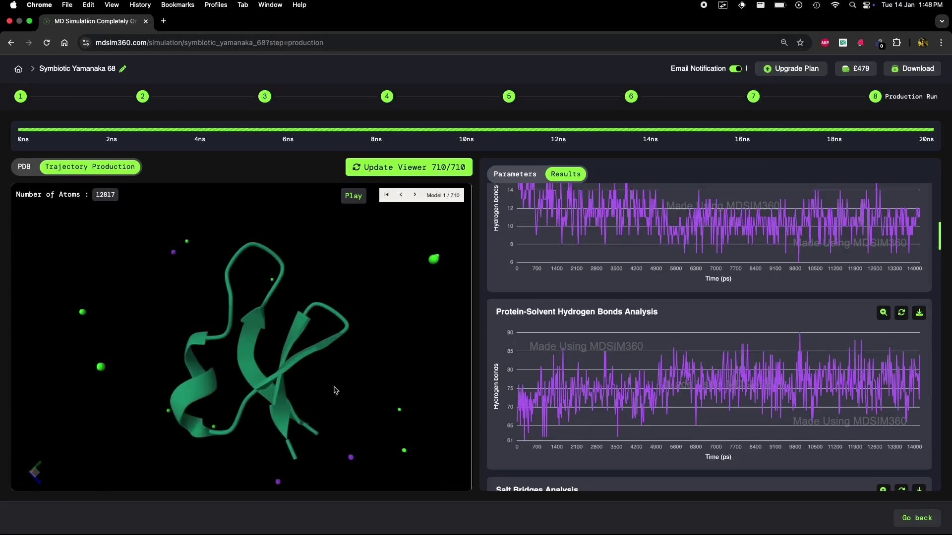
drag(336, 390, 382, 305)
Step: Load all 710 frames, play through to model 710, and rotate the final-frame protein
drag(241, 365, 400, 365)
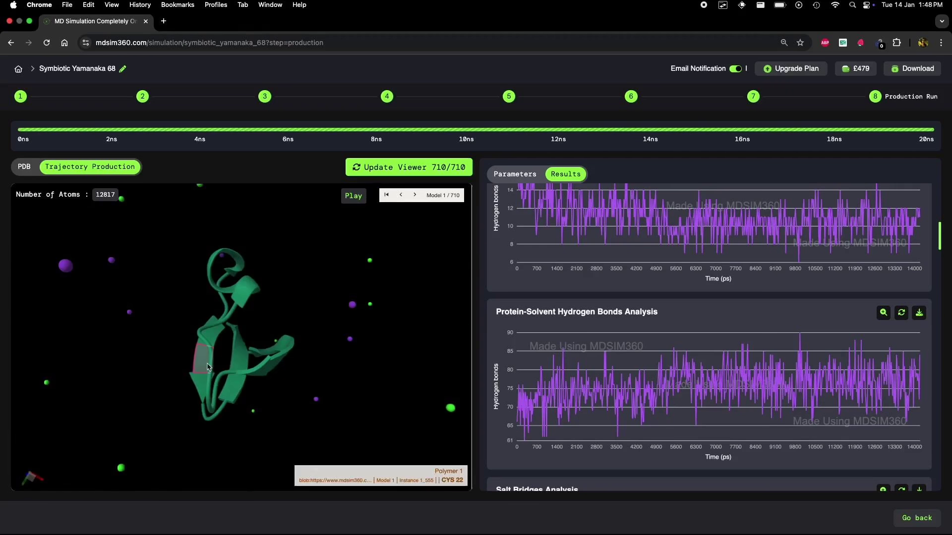
drag(213, 352, 248, 317)
drag(262, 285, 298, 258)
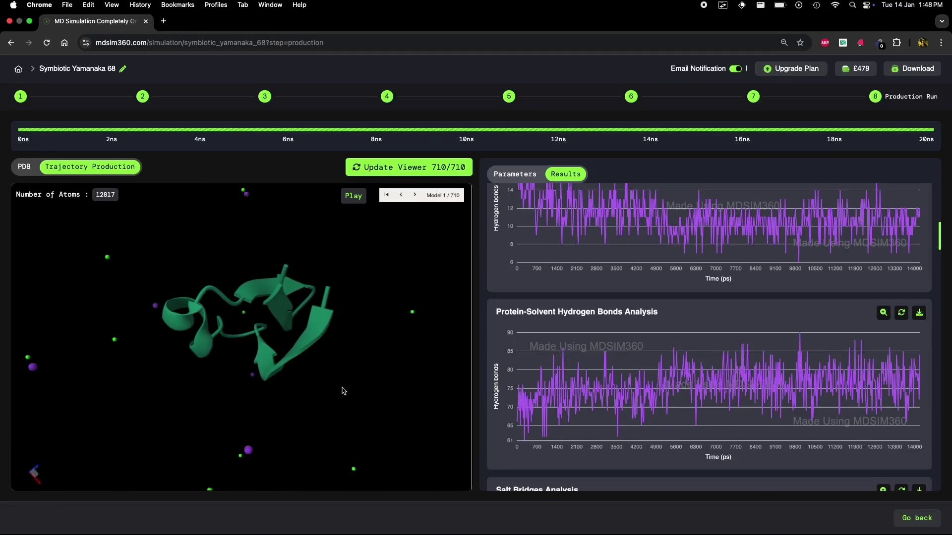
click(353, 195)
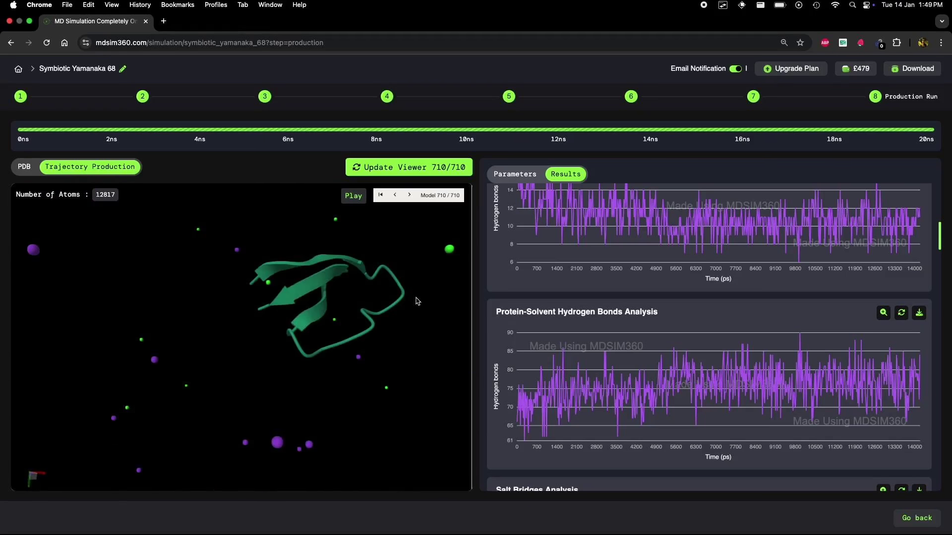
drag(418, 298, 480, 285)
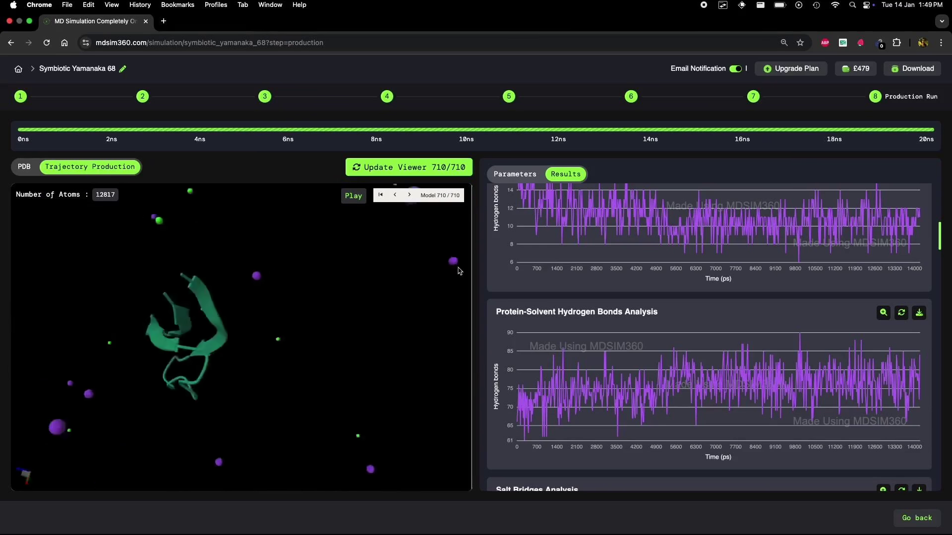
Step: Scroll Results toward Salt Bridges Analysis and turn the final-frame protein to centre view
scroll(452, 274, up, 5)
scroll(486, 278, down, 4)
scroll(349, 322, down, 5)
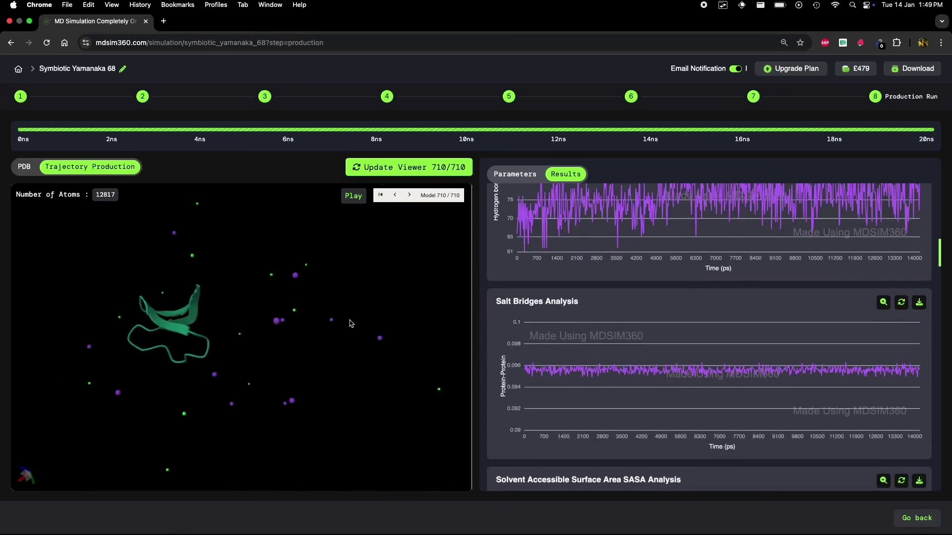
drag(340, 327, 188, 385)
Step: Inspect the unfolded loop from another angle, with Salt Bridges near 0.096 in view
scroll(326, 372, up, 5)
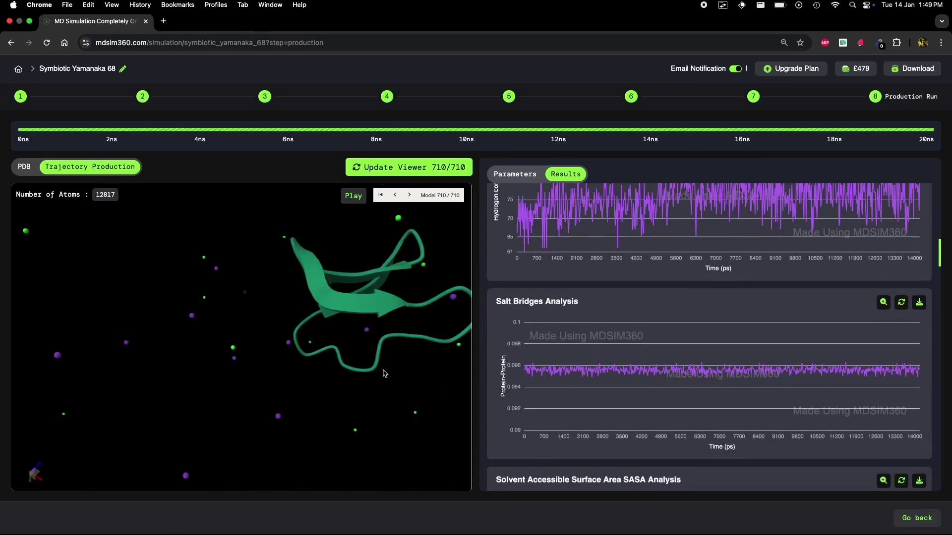
scroll(329, 377, down, 3)
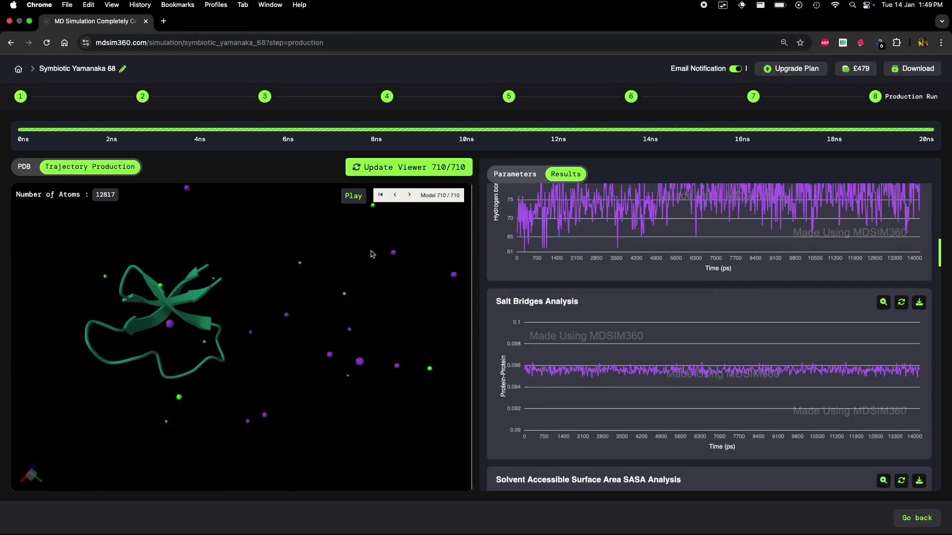
drag(361, 269, 326, 284)
scroll(332, 276, up, 3)
scroll(334, 286, down, 1)
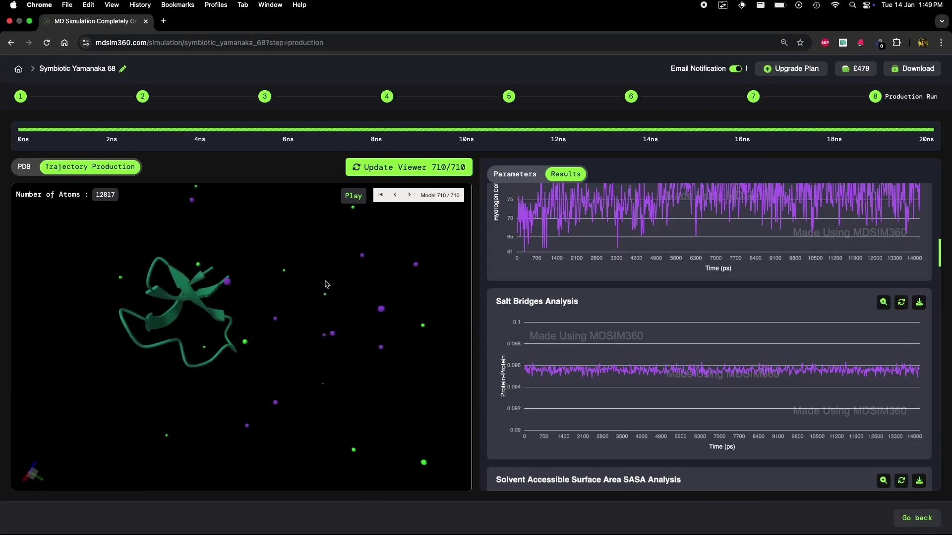
Step: Rewind to model 1, rotate the starting structure, and scroll Results to Intra Hydrogen Bonds
click(407, 200)
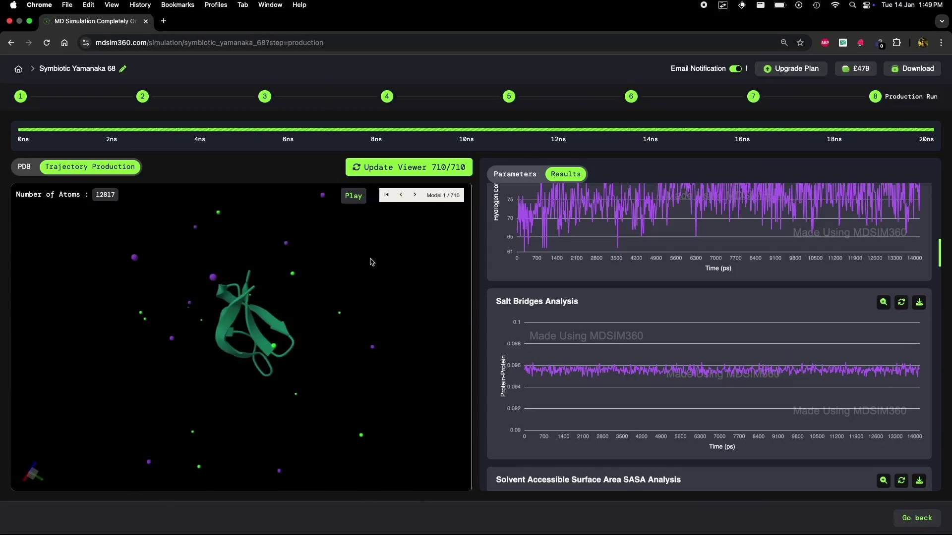
drag(368, 264, 301, 317)
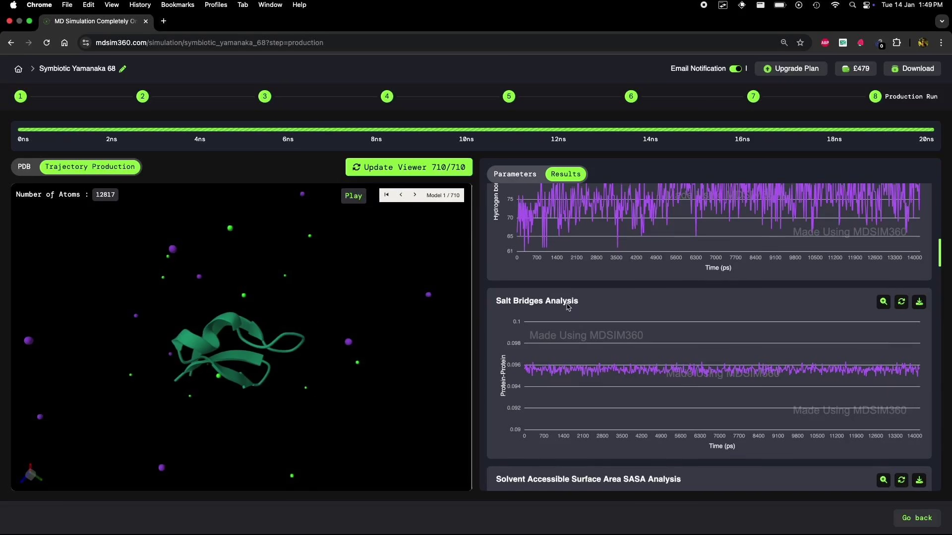
scroll(570, 324, down, 10)
scroll(570, 324, down, 10)
scroll(569, 322, up, 6)
scroll(569, 322, up, 15)
scroll(568, 327, up, 4)
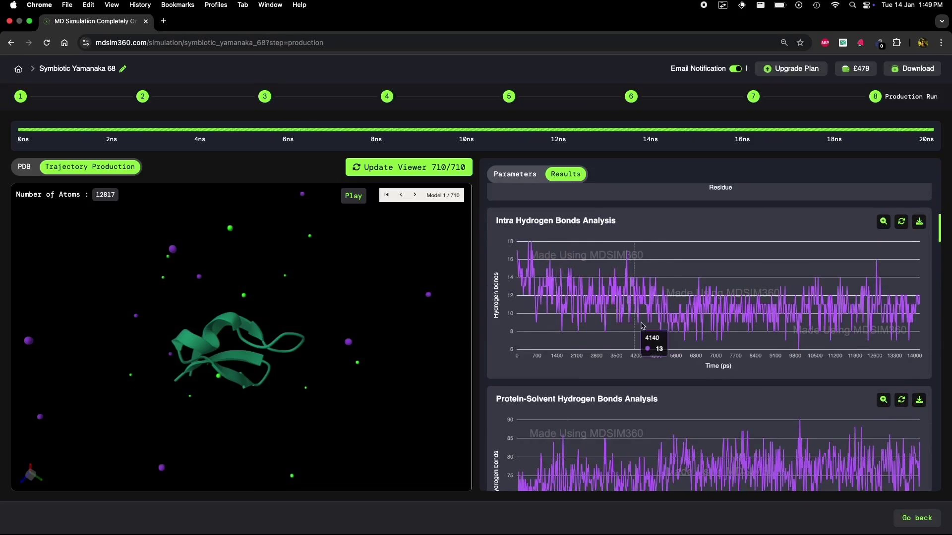
Step: Step forward three frames, rotate the protein, and start playback, reaching model 41 of 710
click(416, 195)
click(416, 195)
click(416, 195)
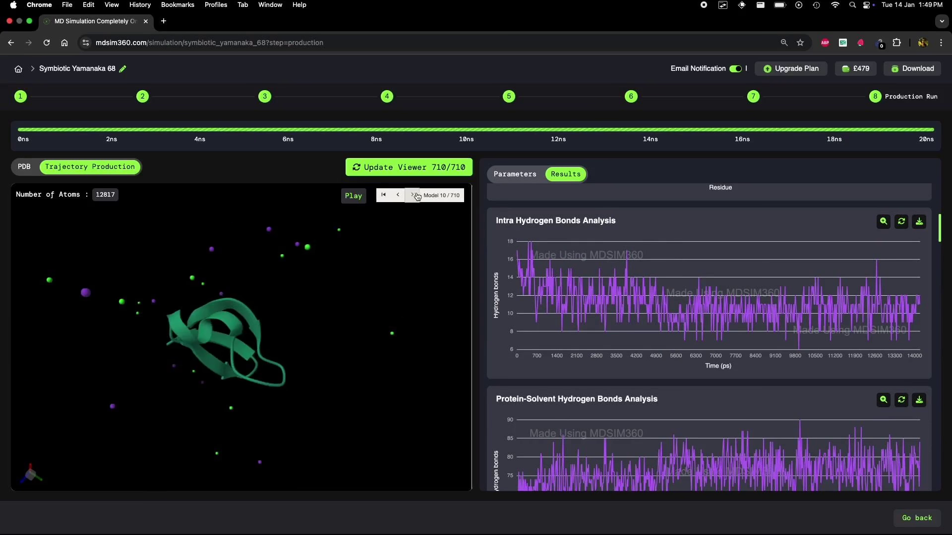
drag(353, 252, 222, 309)
click(360, 202)
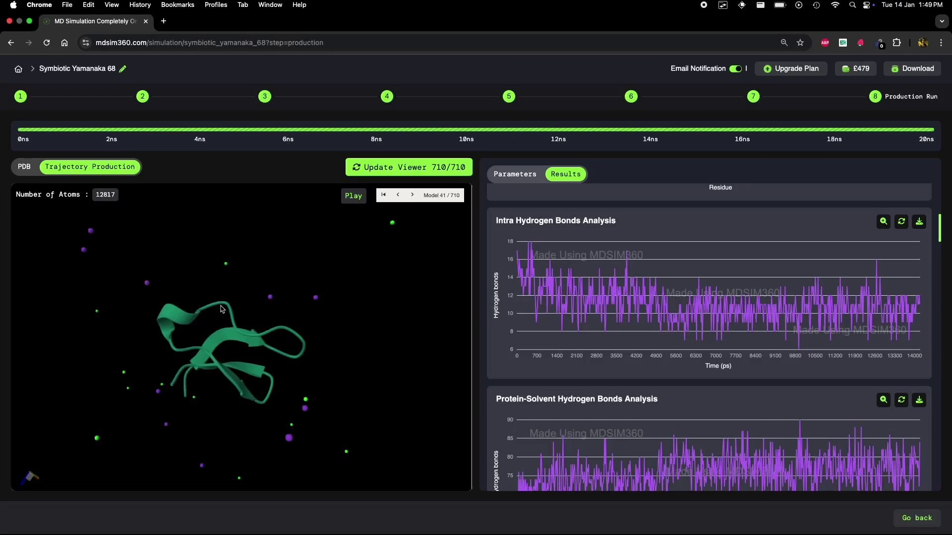
Step: Pause playback at Model 73 and rotate the protein to view it from other sides
click(360, 203)
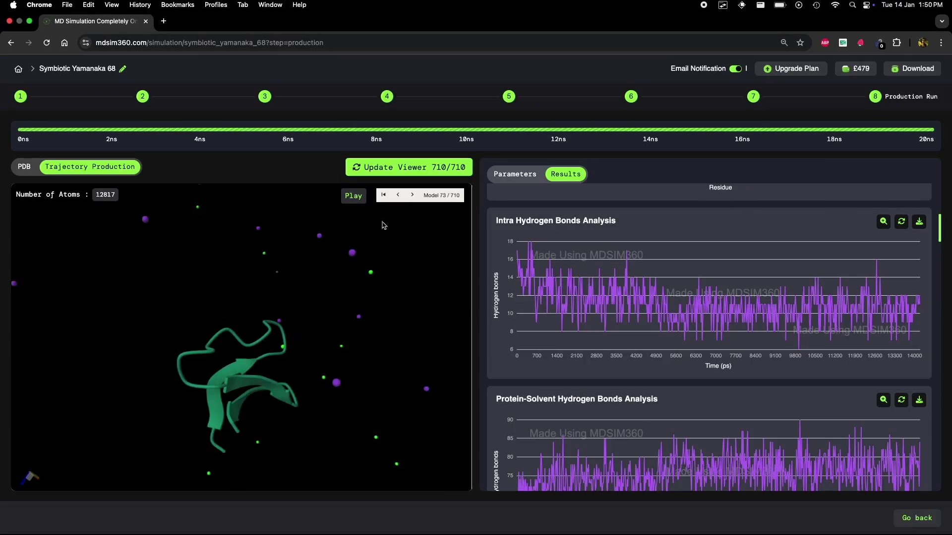
drag(392, 274, 422, 273)
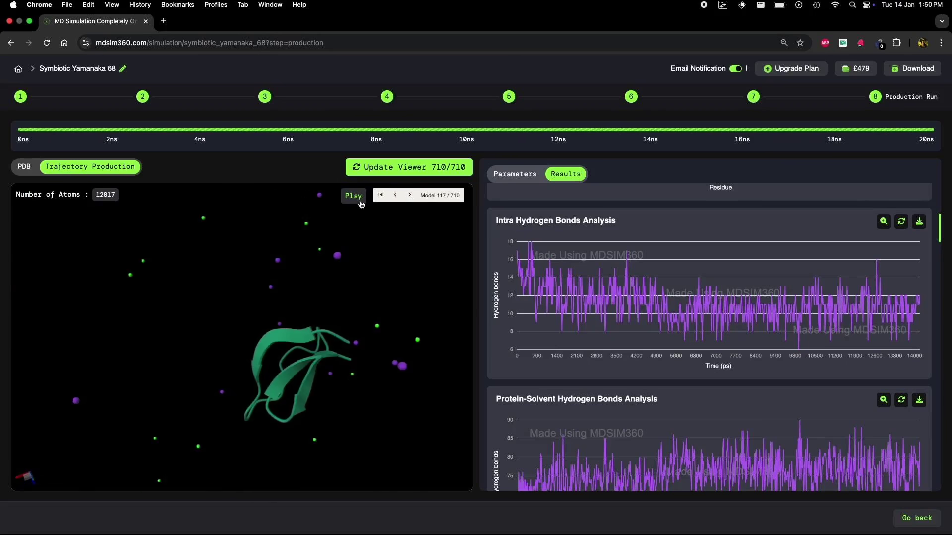
drag(357, 246, 329, 217)
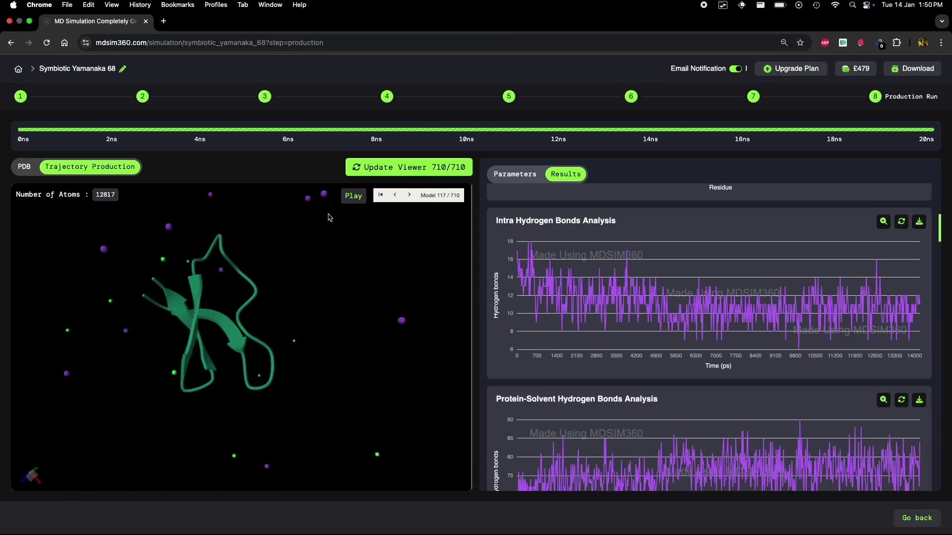
Step: Resume playback from Model 117 while rotating, and pause at Model 484 of 710
click(362, 196)
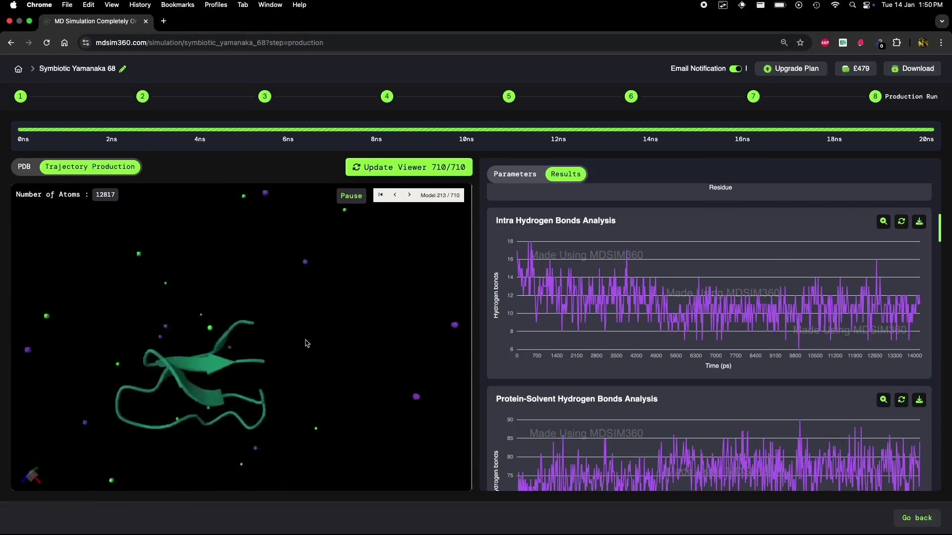
drag(309, 343, 308, 310)
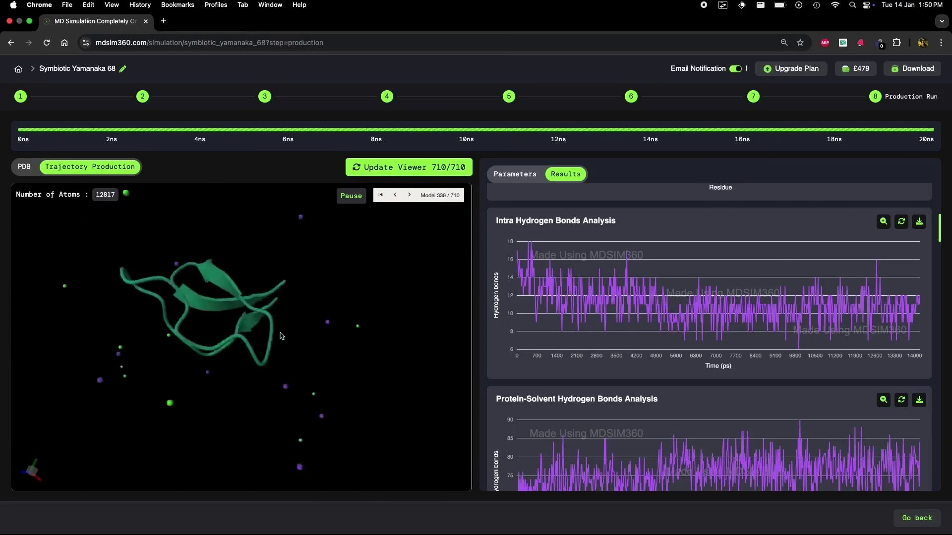
click(358, 199)
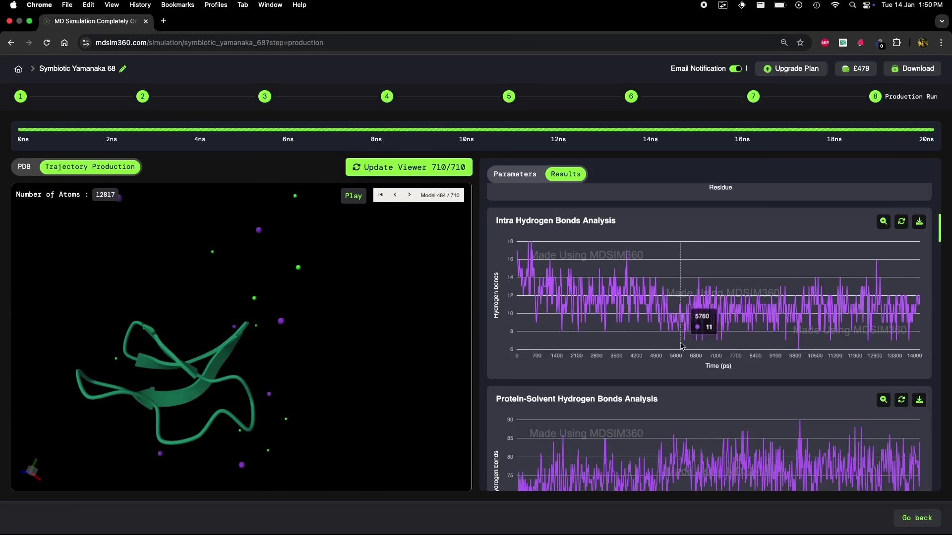
Step: Bring the Protein-Solvent Hydrogen Bonds chart into view and step the trajectory back to Model 444
scroll(683, 347, up, 3)
scroll(682, 346, down, 2)
scroll(679, 347, down, 4)
scroll(672, 353, down, 2)
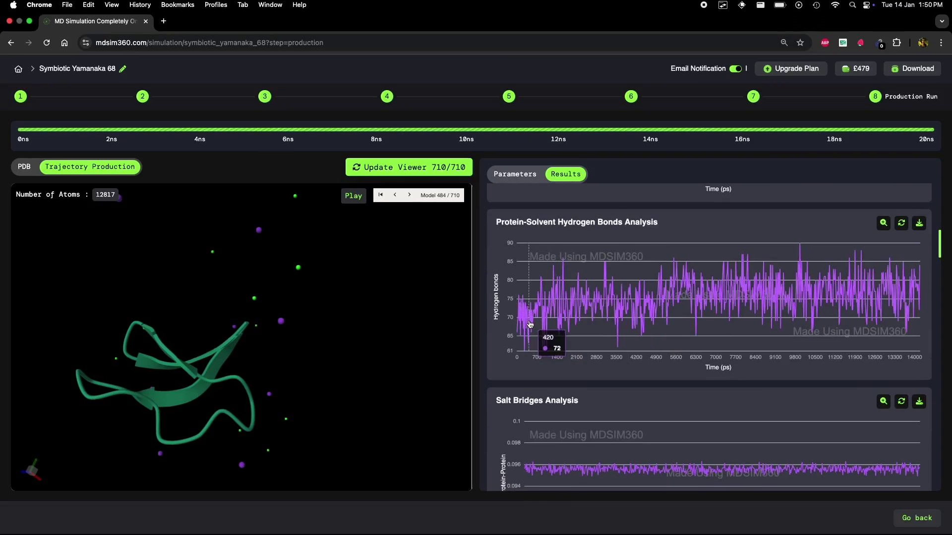
click(395, 195)
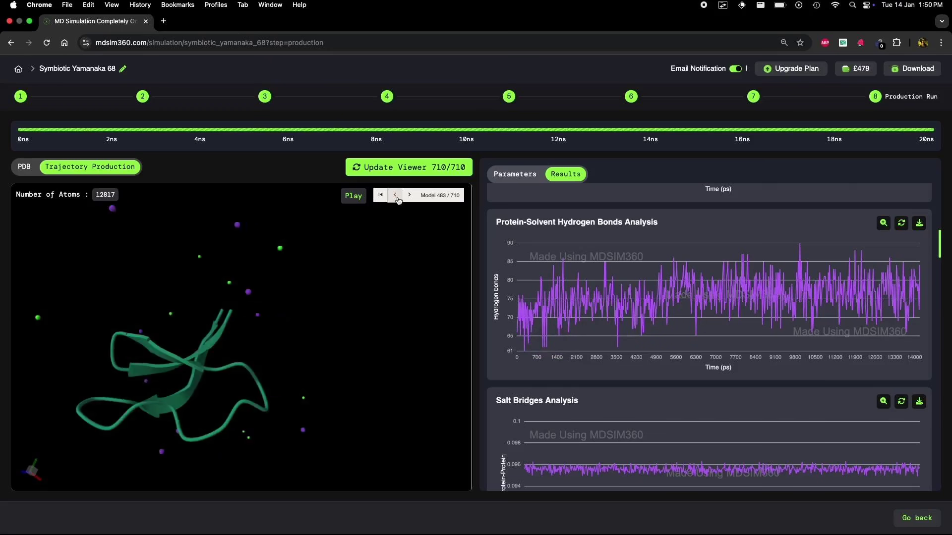
click(395, 196)
click(395, 195)
click(395, 195)
click(395, 195)
click(395, 196)
click(395, 195)
click(395, 195)
click(395, 196)
click(395, 195)
click(396, 195)
click(395, 195)
click(395, 195)
click(396, 195)
click(395, 195)
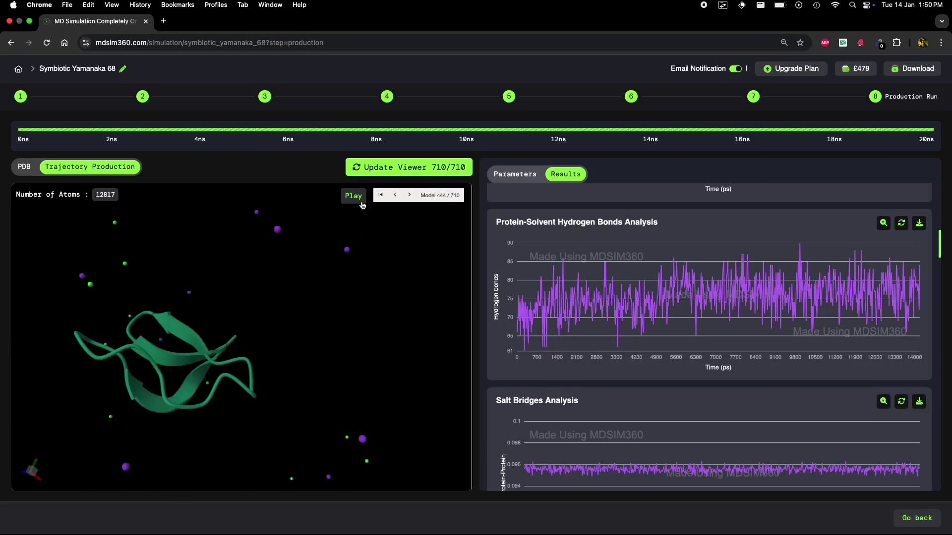
Step: Rewind to the first frame, rotate the starting structure, and replay the trajectory
click(386, 198)
drag(344, 270, 372, 293)
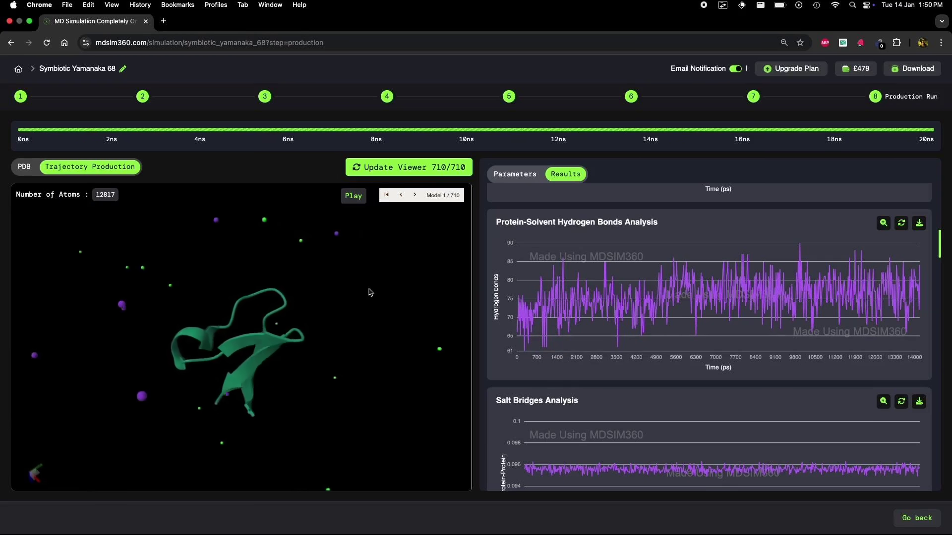
click(348, 198)
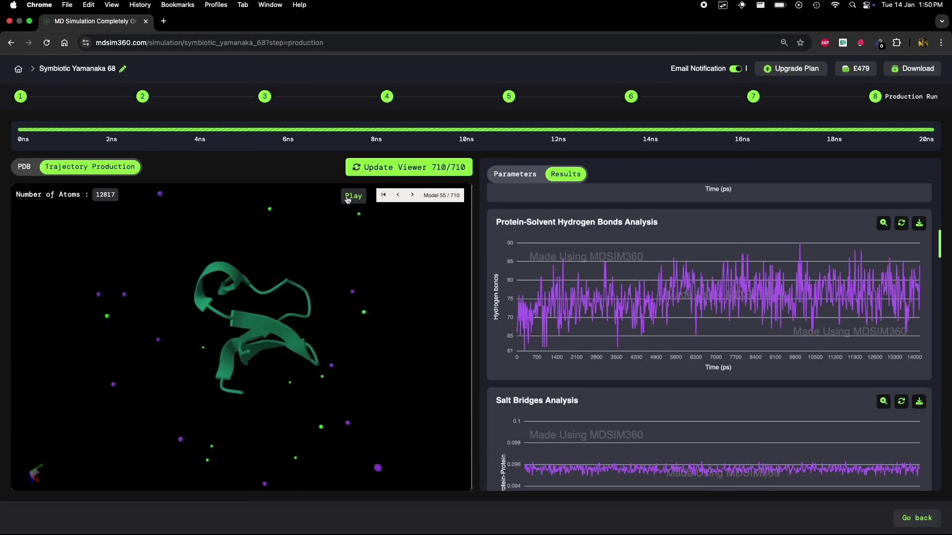